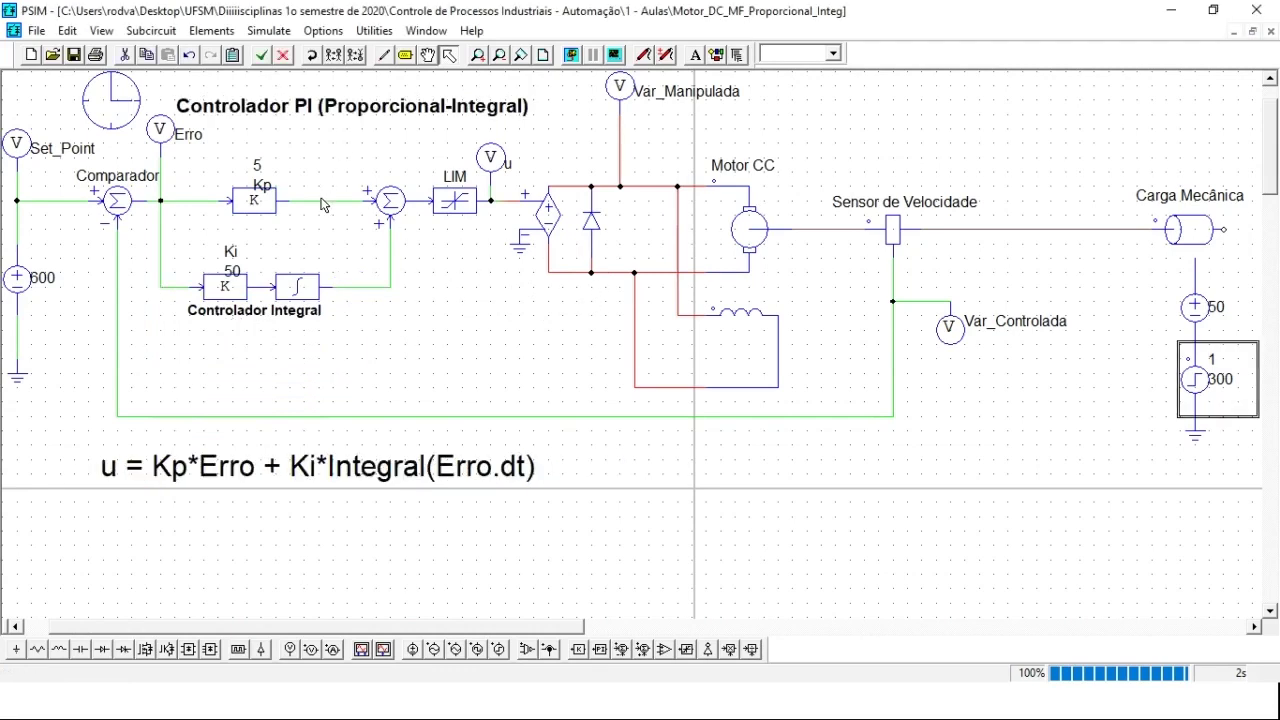
# - Run the PI controller simulation and plot Set_Point and Var_Controlada in a maximized Simview window
pyautogui.click(1101, 300)
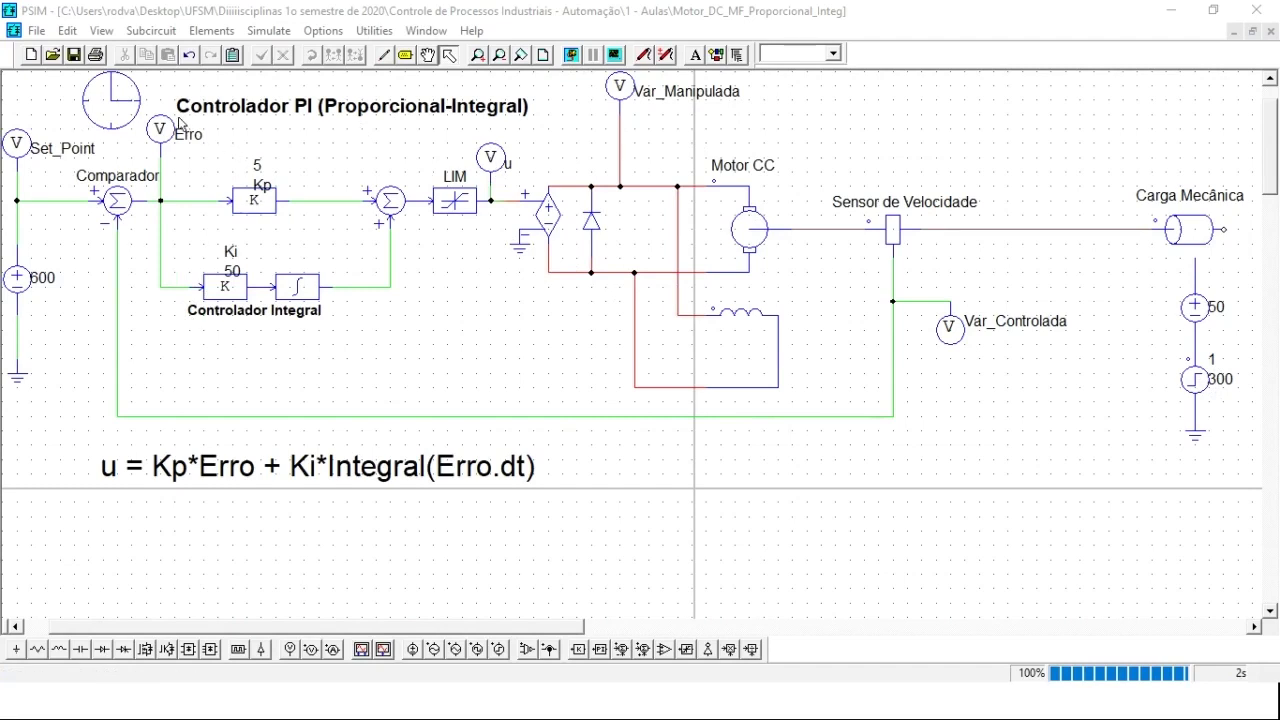
pyautogui.click(574, 56)
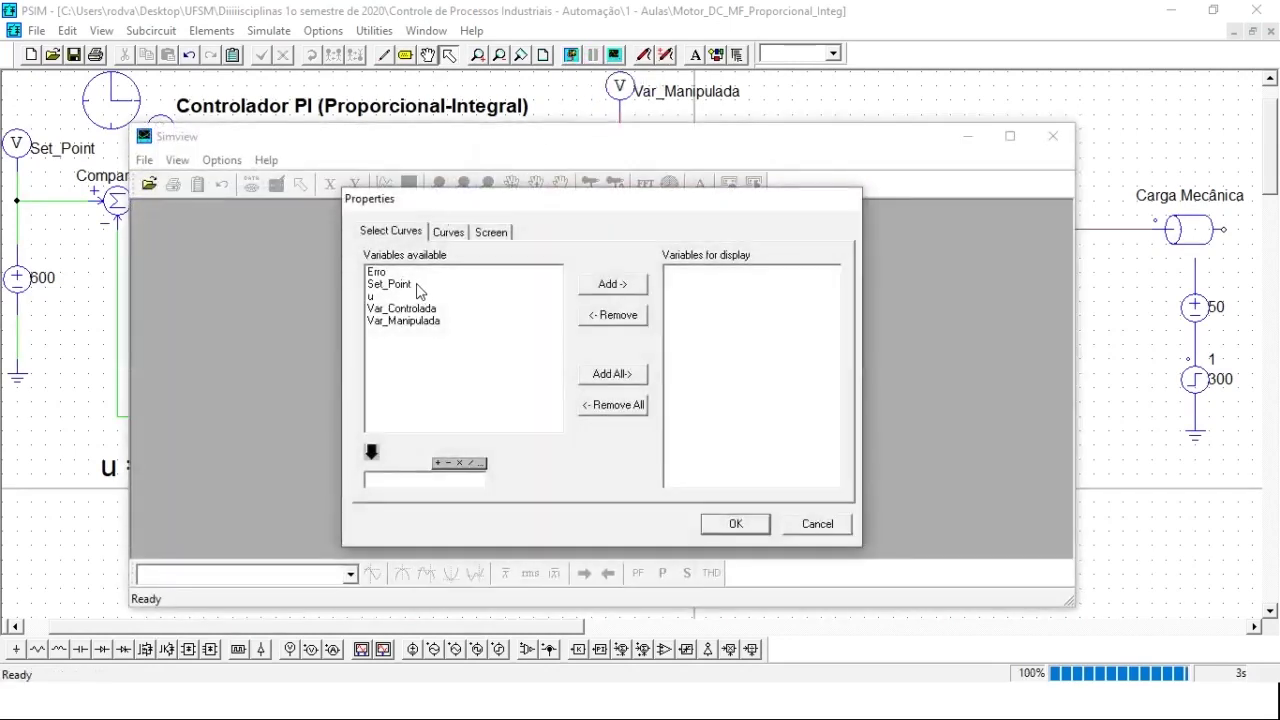
pyautogui.doubleClick(405, 285)
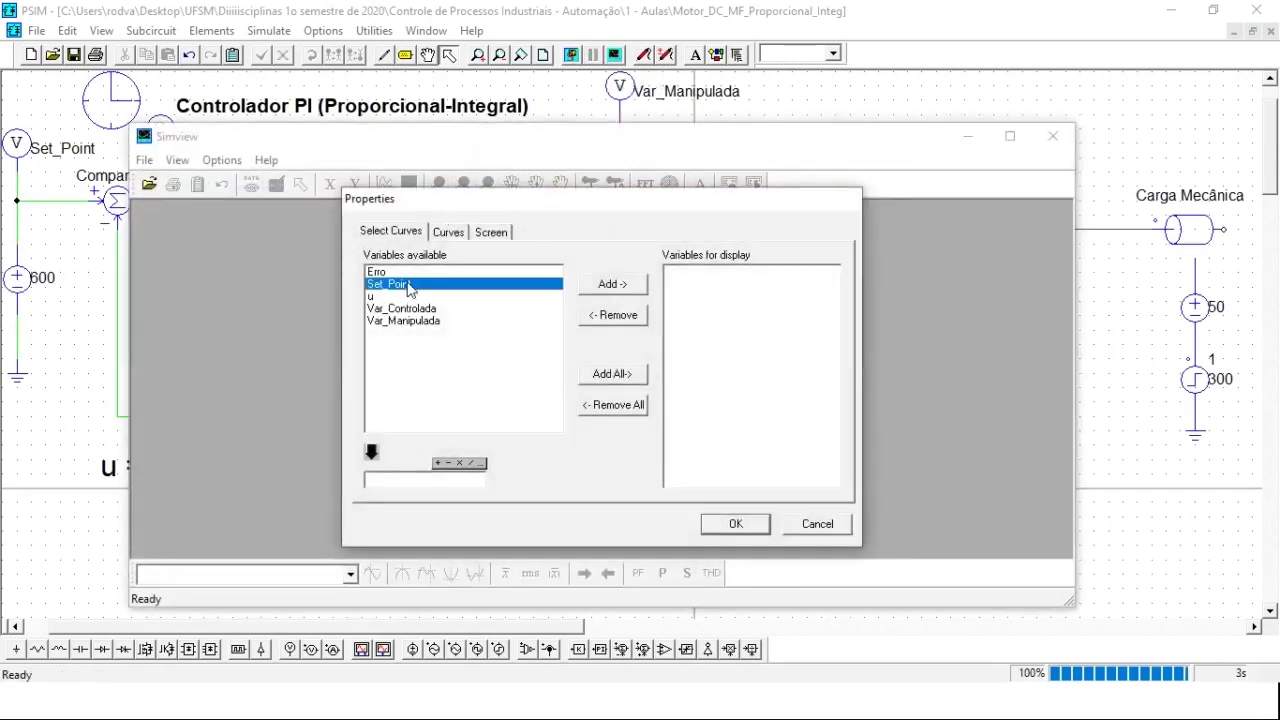
pyautogui.doubleClick(405, 308)
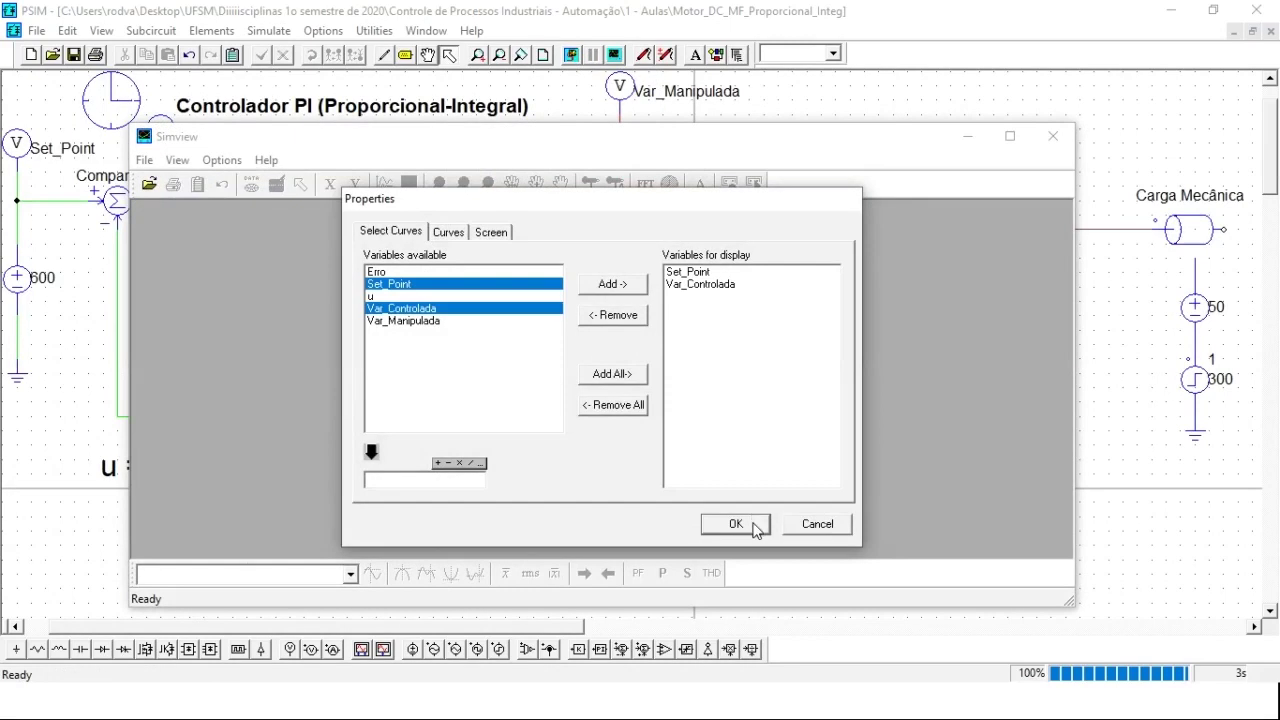
pyautogui.click(735, 524)
pyautogui.click(935, 214)
pyautogui.click(1011, 137)
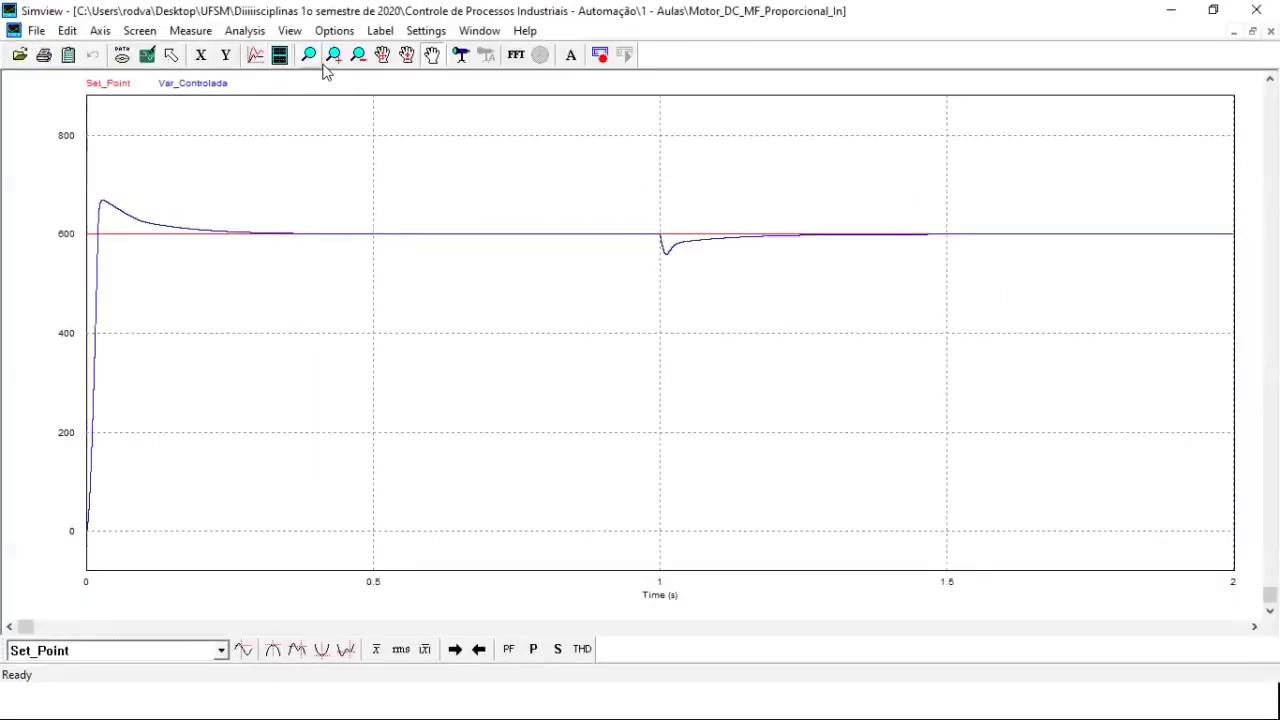
# - Examine the Var_Controlada response to the load step between 1 s and 2 s
pyautogui.click(326, 60)
pyautogui.moveTo(631, 203); pyautogui.dragTo(1240, 295)
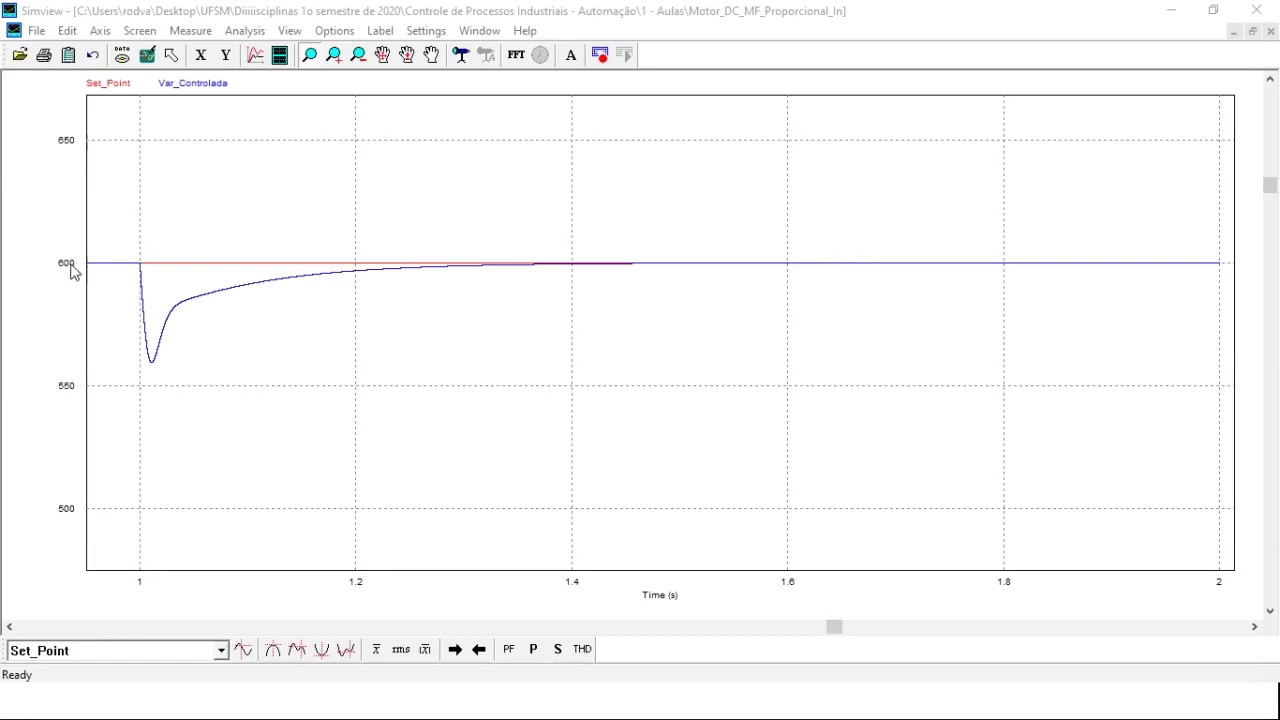
pyautogui.click(457, 112)
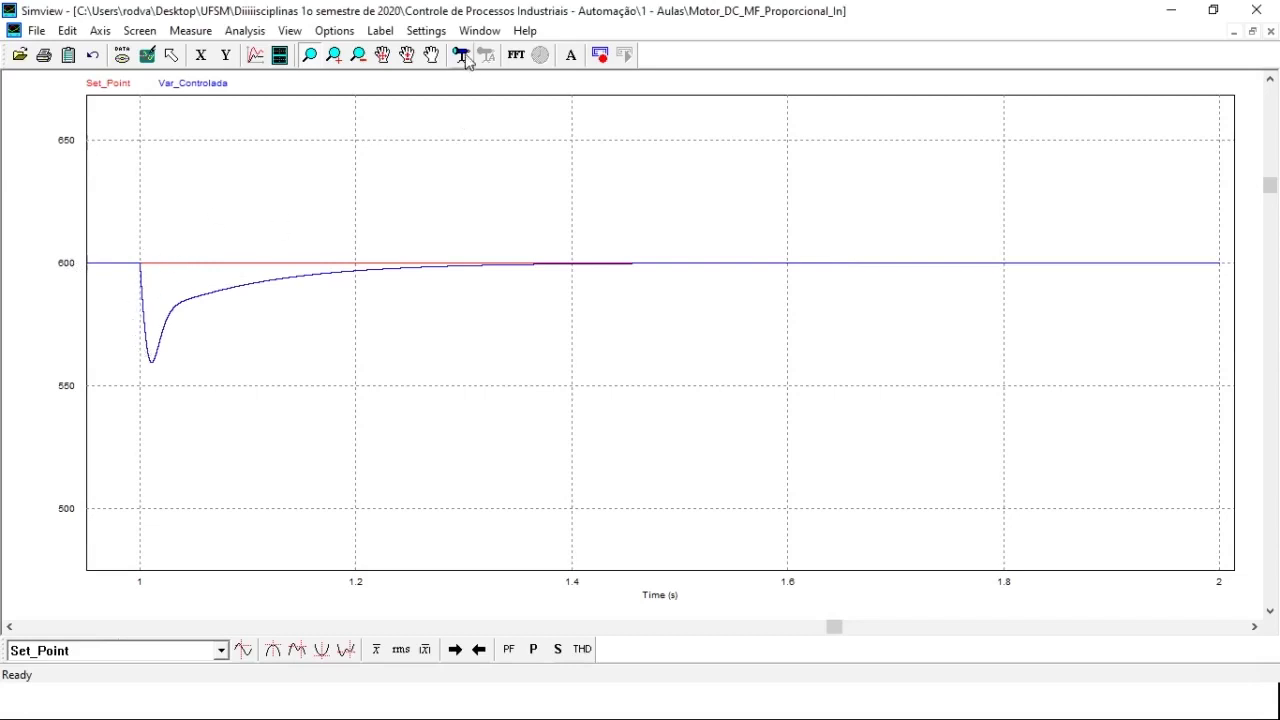
# - Remove Set_Point and Var_Controlada from the plot and display only the Erro curve
pyautogui.doubleClick(443, 177)
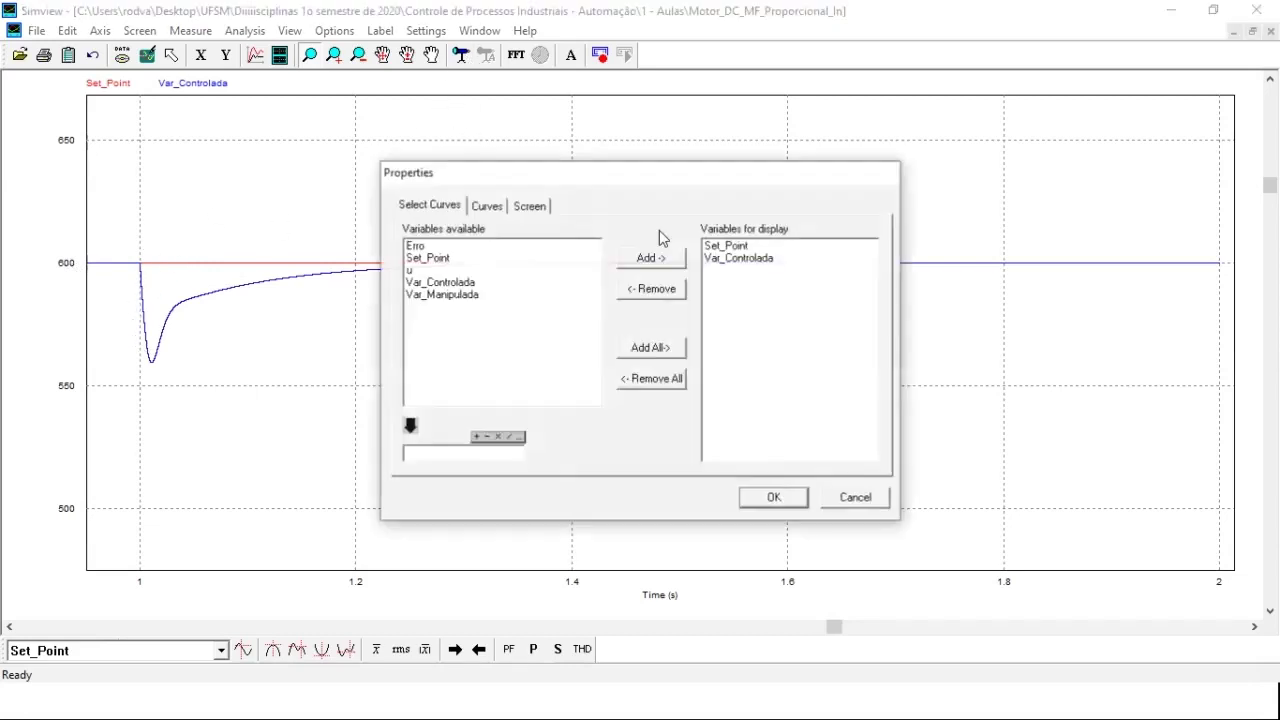
pyautogui.doubleClick(760, 245)
pyautogui.click(760, 245)
pyautogui.doubleClick(760, 247)
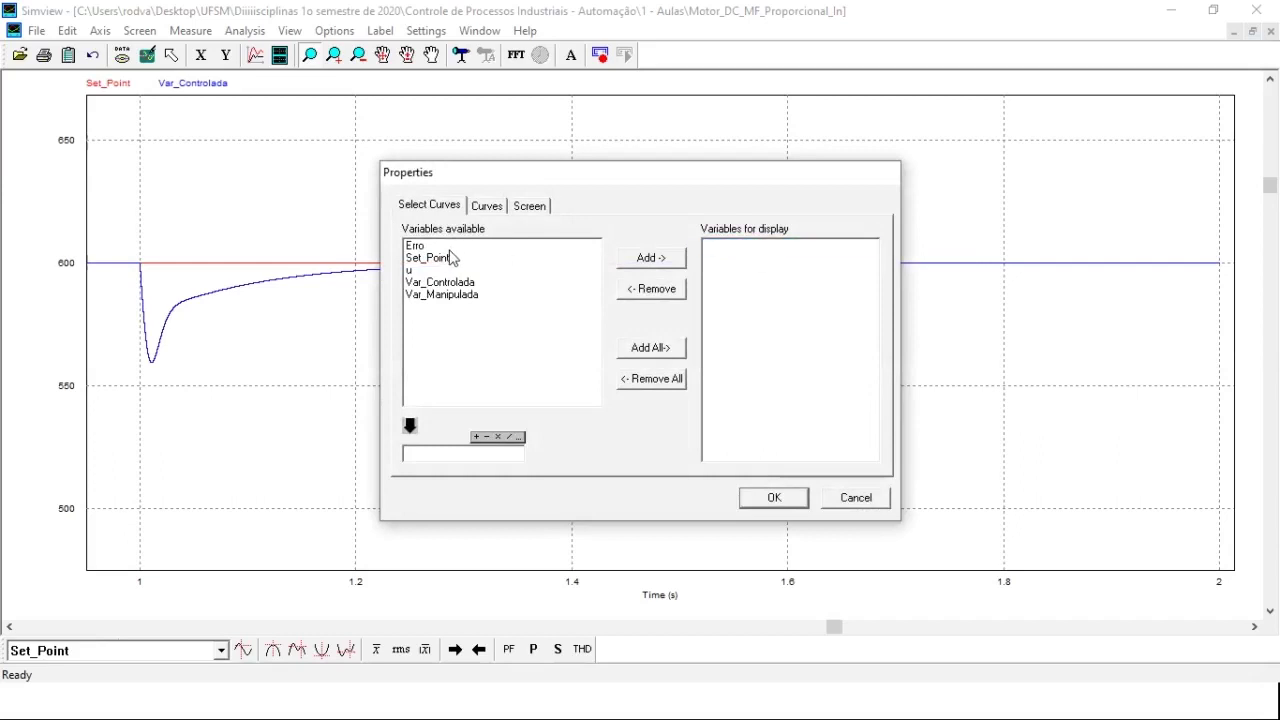
pyautogui.doubleClick(450, 247)
pyautogui.click(774, 498)
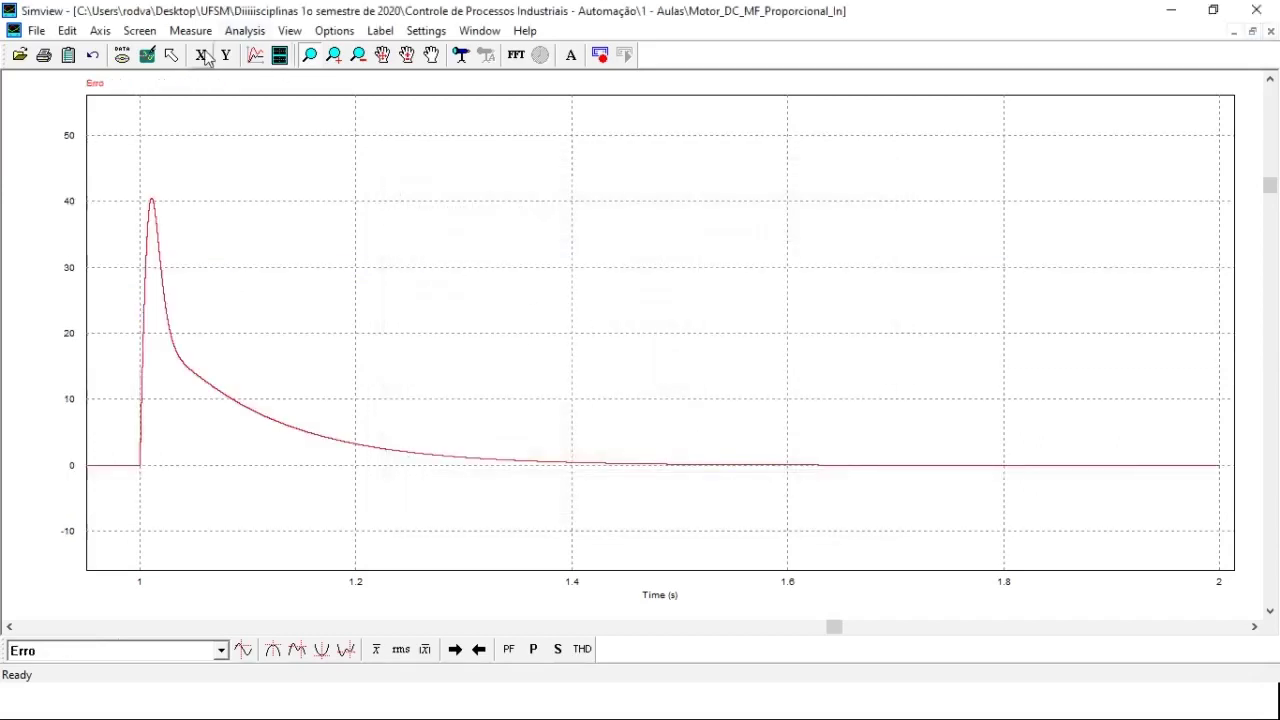
# - Measure the PI controller's Erro curve at its peak just after 1 s
pyautogui.click(462, 55)
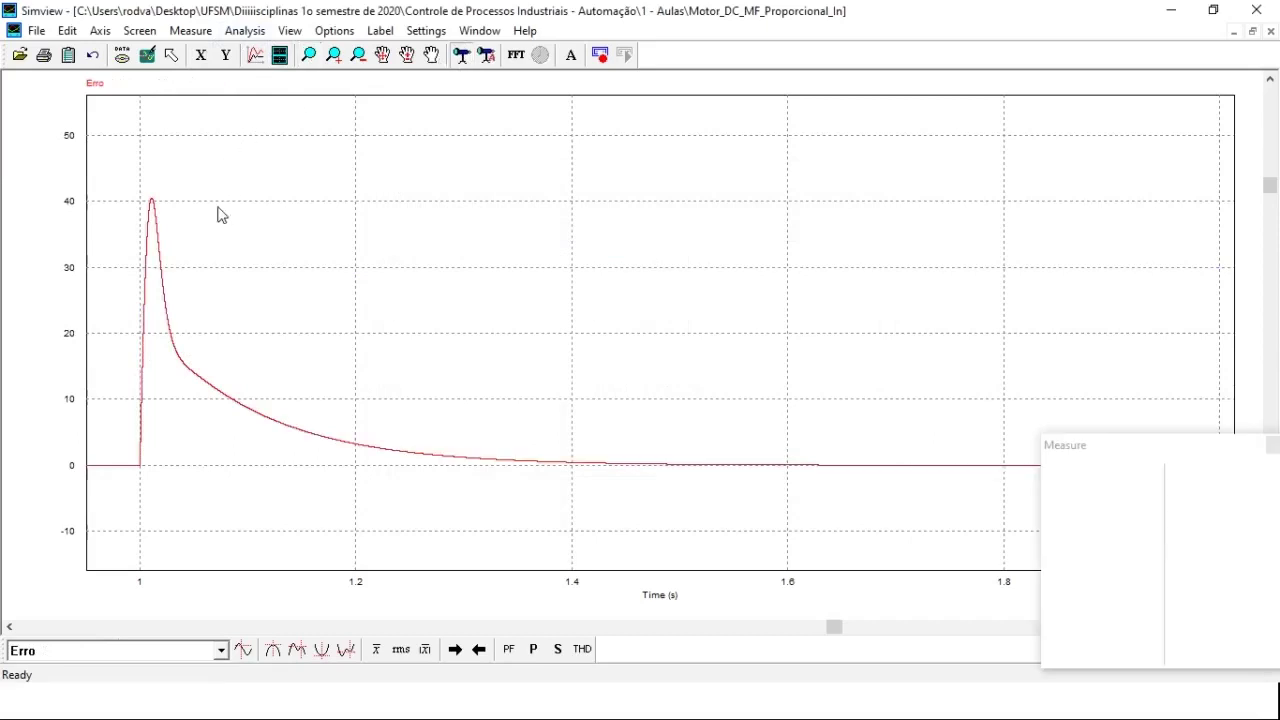
pyautogui.click(153, 222)
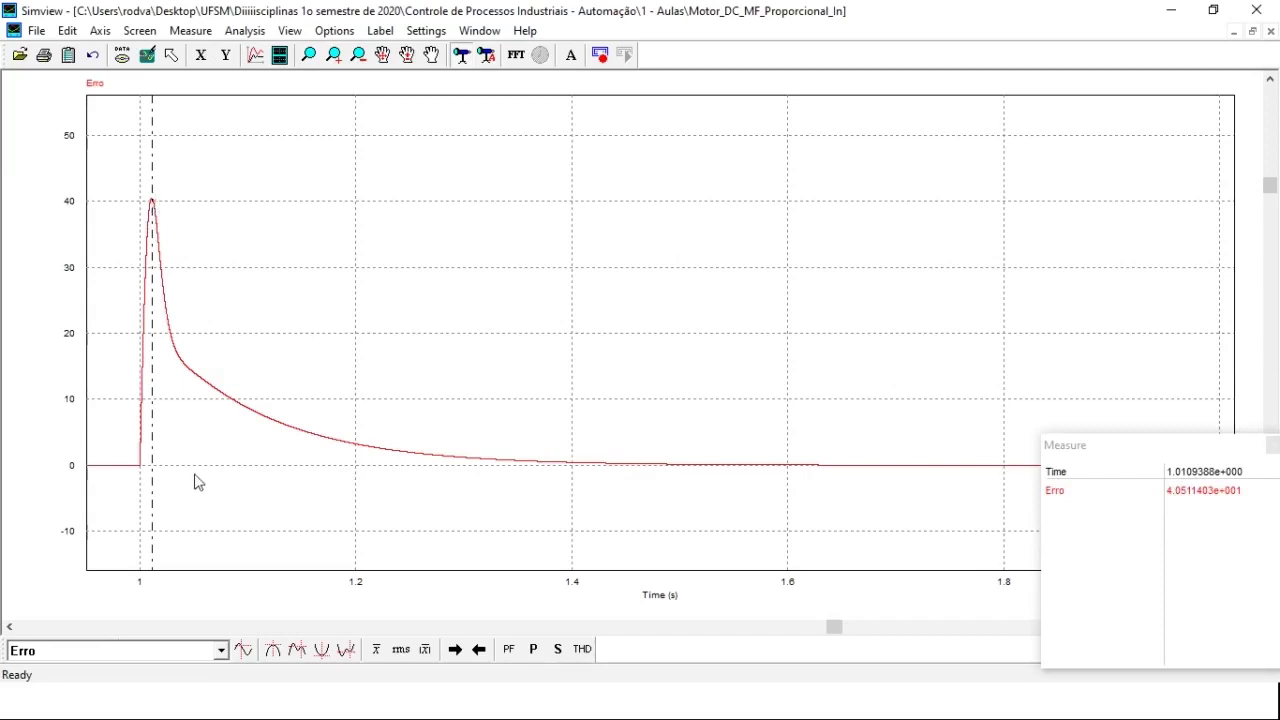
# - Return to PSIM and bring up the Controlador PID (Proporcional-Integral-Derivativo) schematic
pyautogui.click(1171, 10)
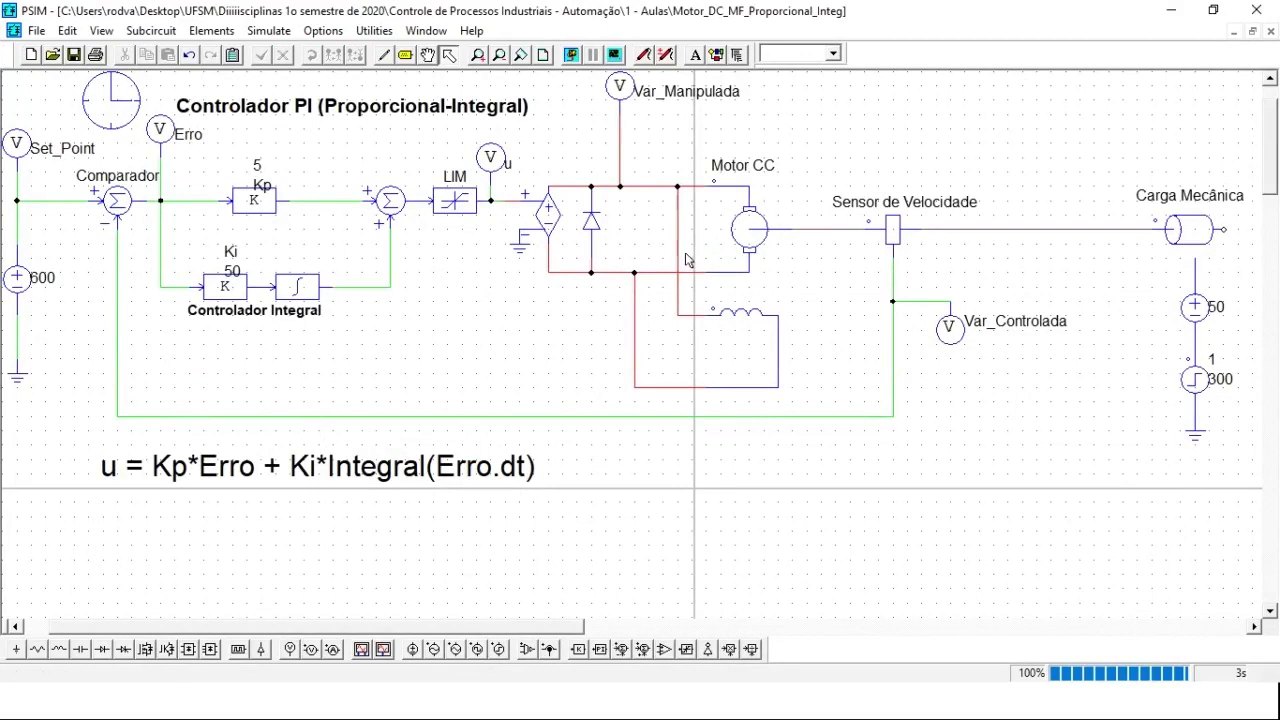
pyautogui.click(1236, 32)
pyautogui.click(251, 624)
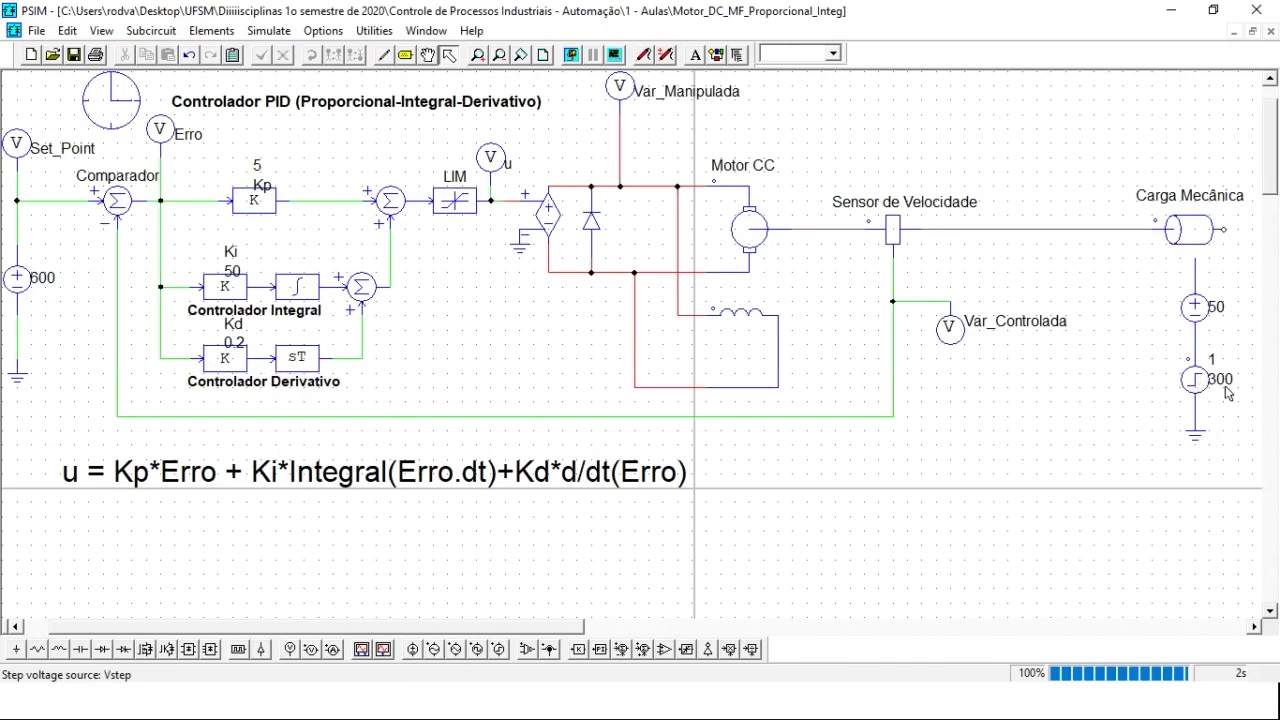
# - Run the PID controller simulation and plot the Erro curve in a maximized Simview window
pyautogui.click(571, 56)
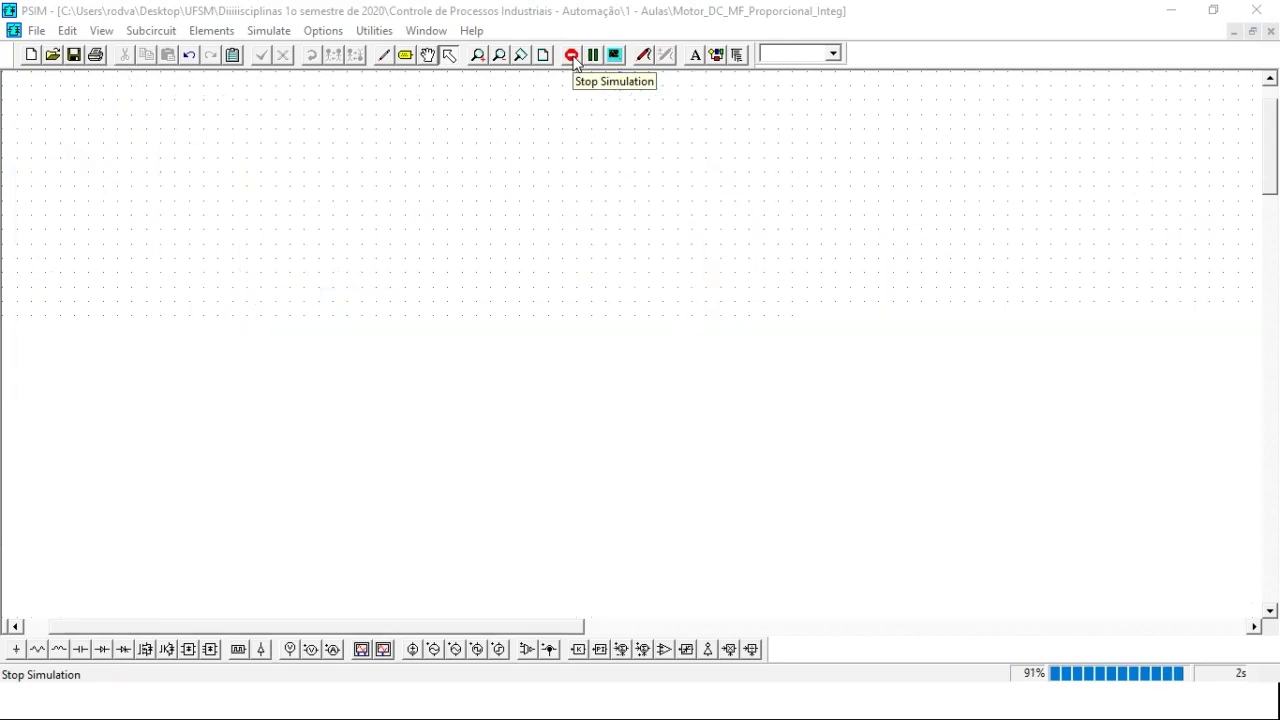
pyautogui.doubleClick(398, 272)
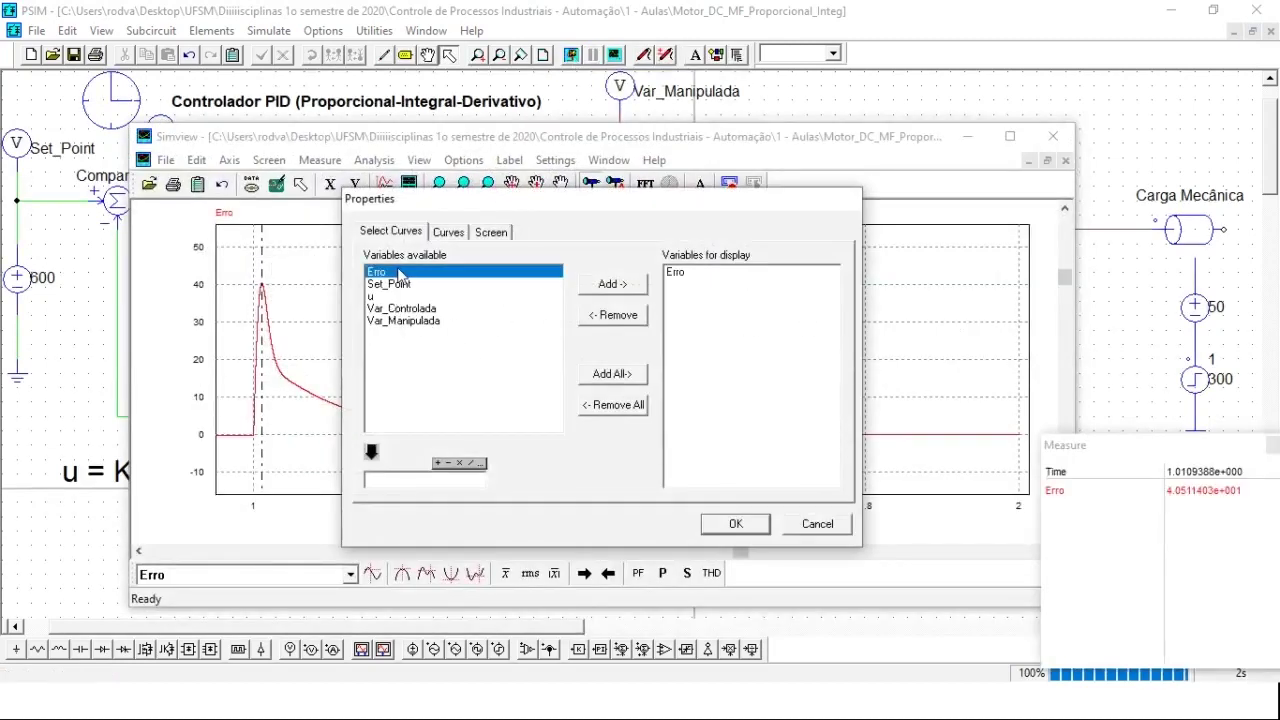
pyautogui.click(735, 524)
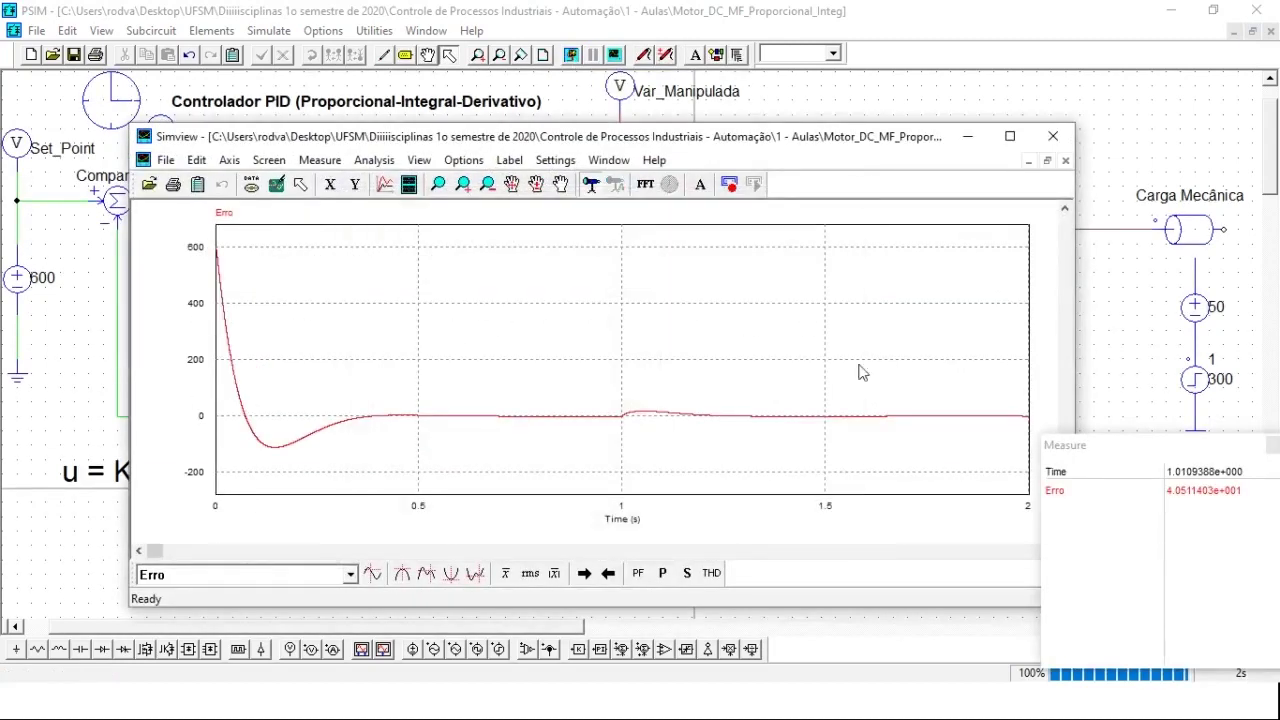
pyautogui.click(1009, 136)
# - Measure the PID controller's Erro curve at its peak after the load step at 1 s
pyautogui.click(311, 56)
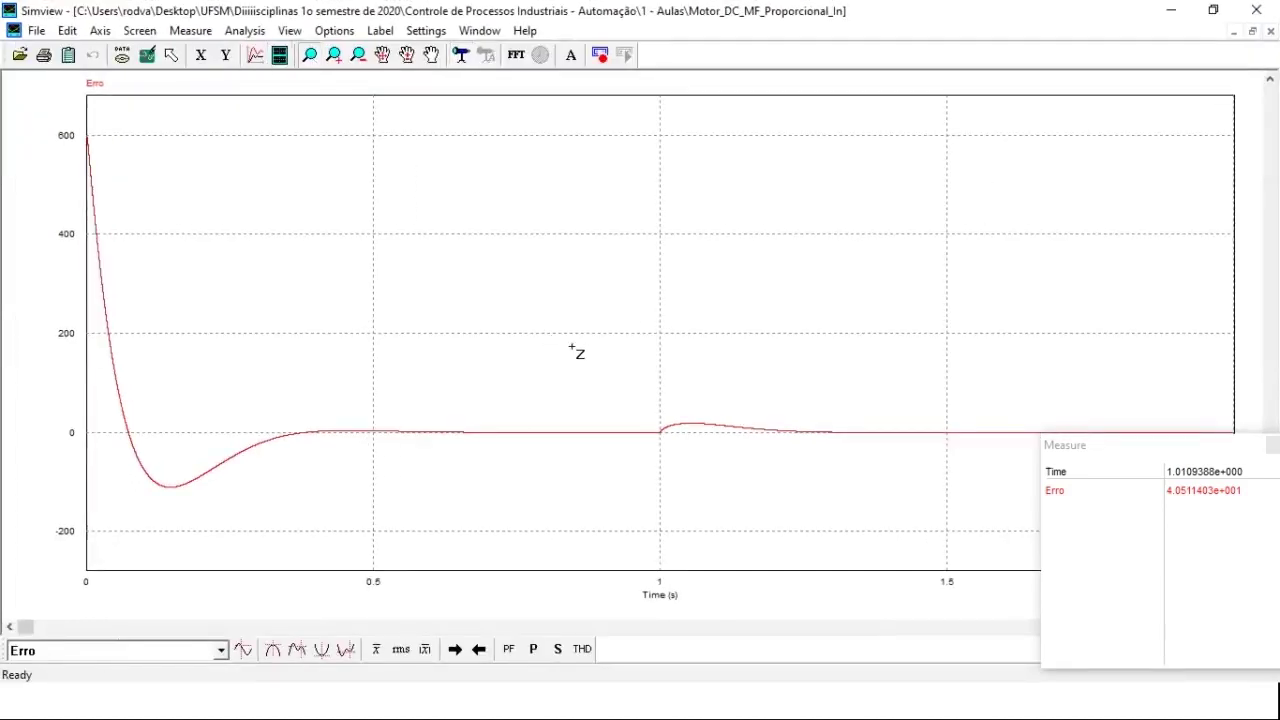
pyautogui.moveTo(630, 400); pyautogui.dragTo(1216, 491)
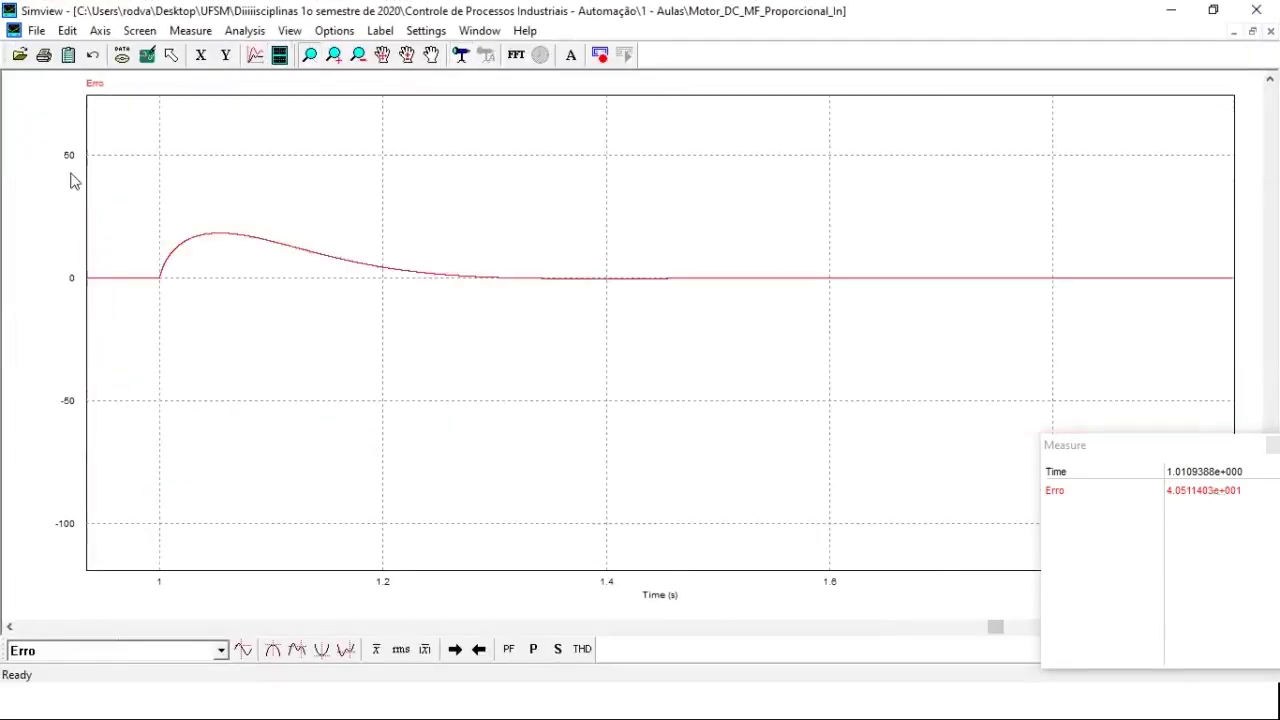
pyautogui.moveTo(912, 317); pyautogui.dragTo(1252, 320)
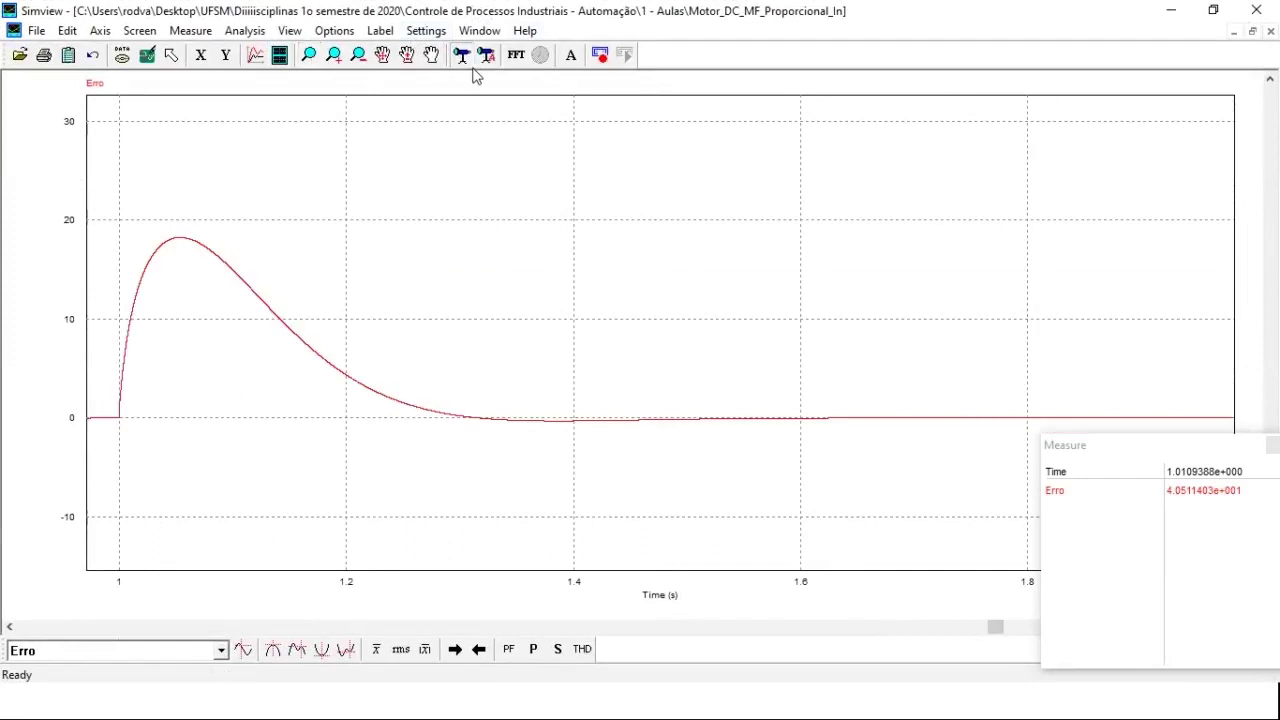
pyautogui.click(176, 263)
# - Switch to the presentation slide showing the PID block diagram, Diagrama de Blocos
pyautogui.hotkey('alt', 'Tab')
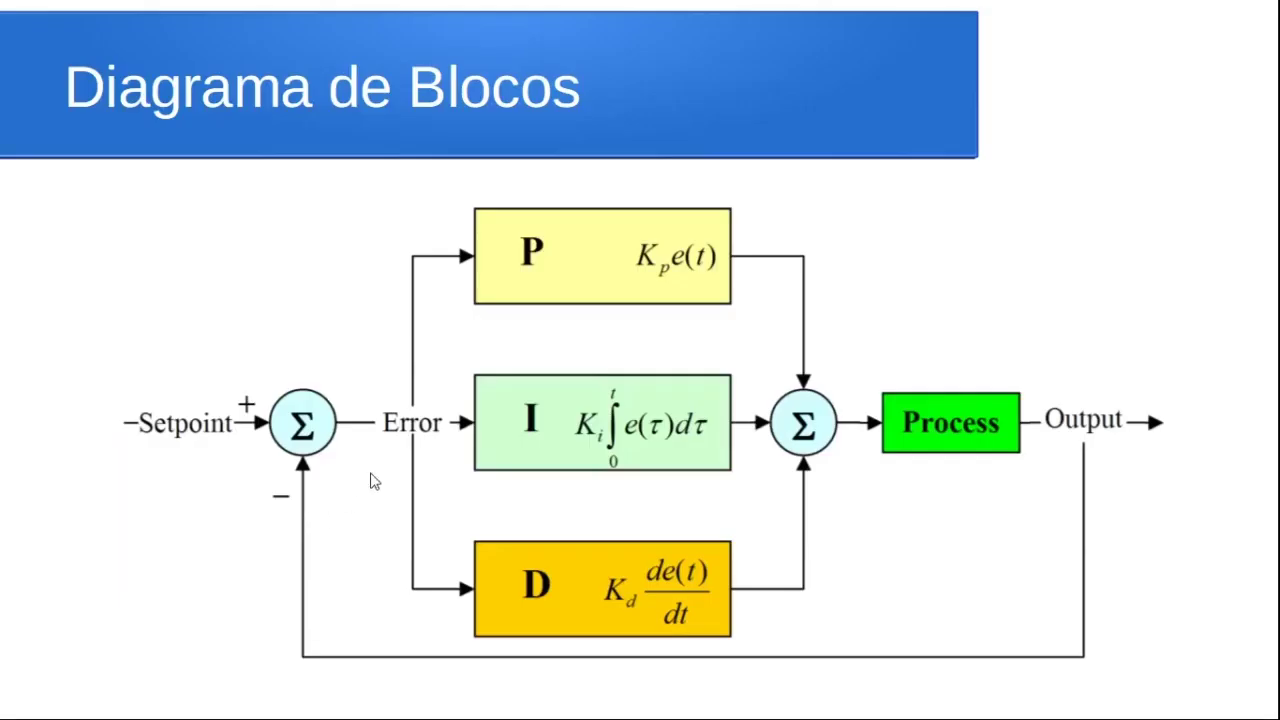